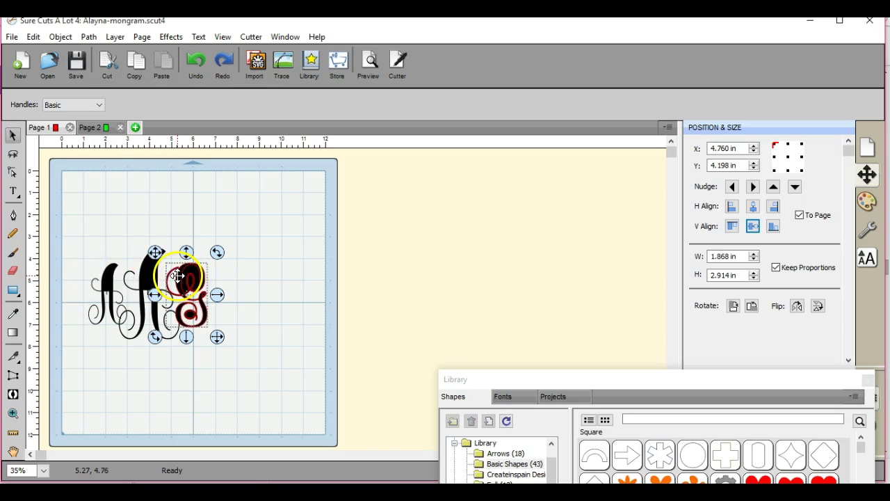
- Marquee-select all three monogram letters and apply Object > Merge to them
{"action": "left_click_drag", "start_coordinate": [76, 223], "coordinate": [275, 374]}
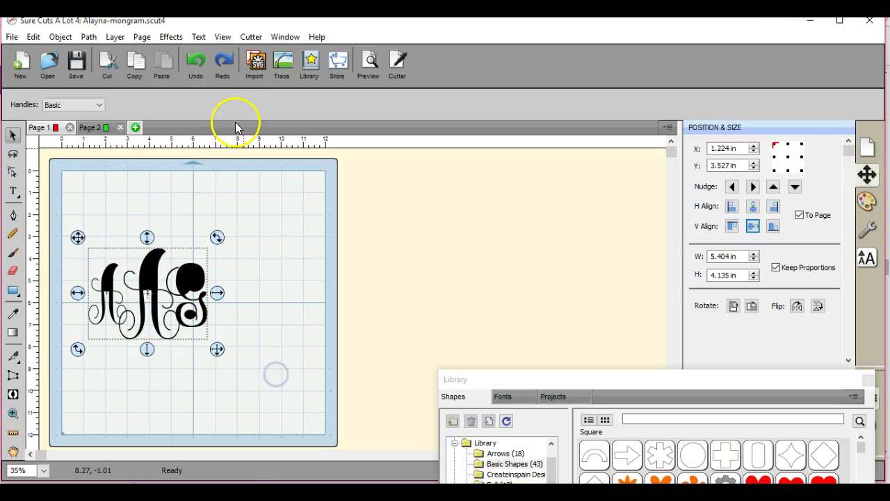
{"action": "left_click", "coordinate": [64, 41]}
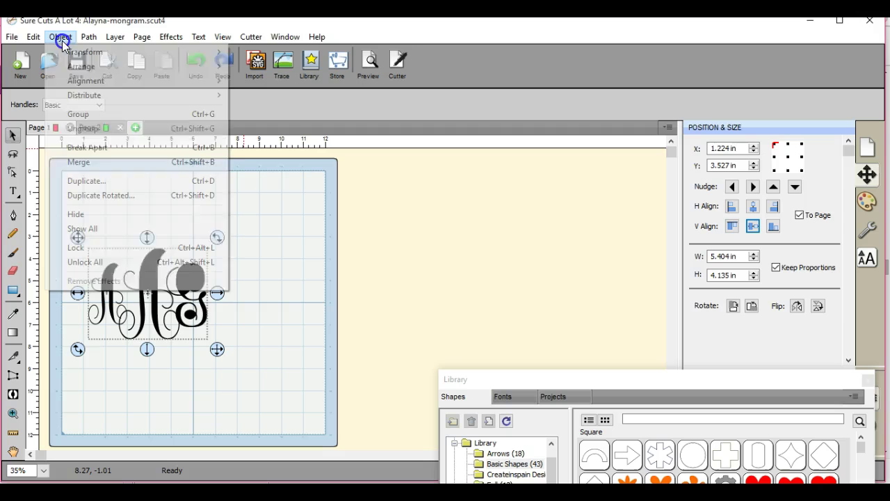
{"action": "left_click", "coordinate": [91, 163]}
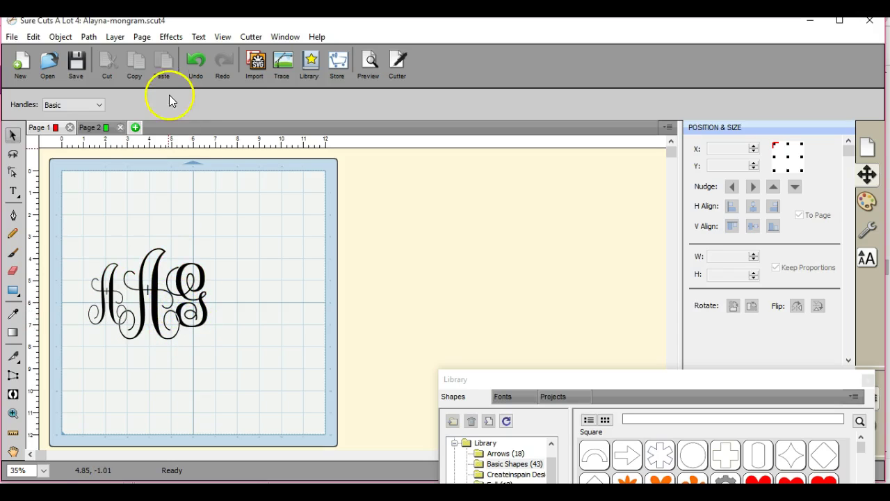
- Undo the merge so the monogram letters are separate again
{"action": "left_click", "coordinate": [207, 64]}
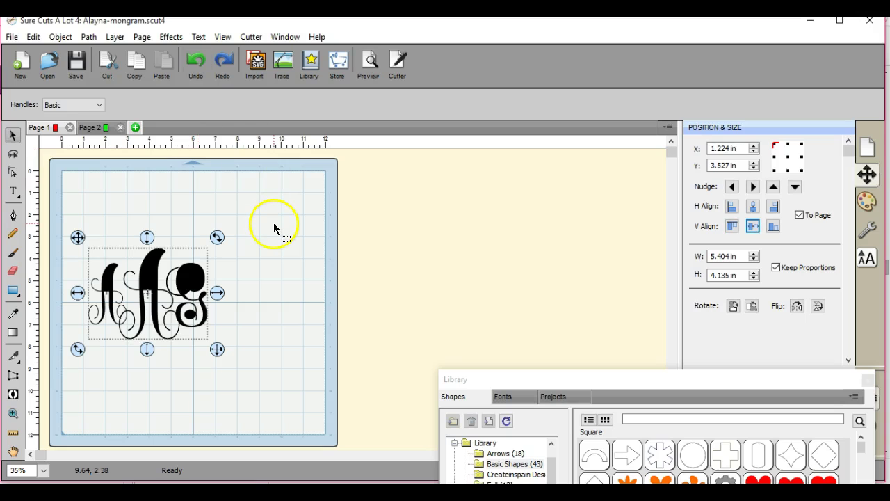
{"action": "left_click", "coordinate": [60, 36]}
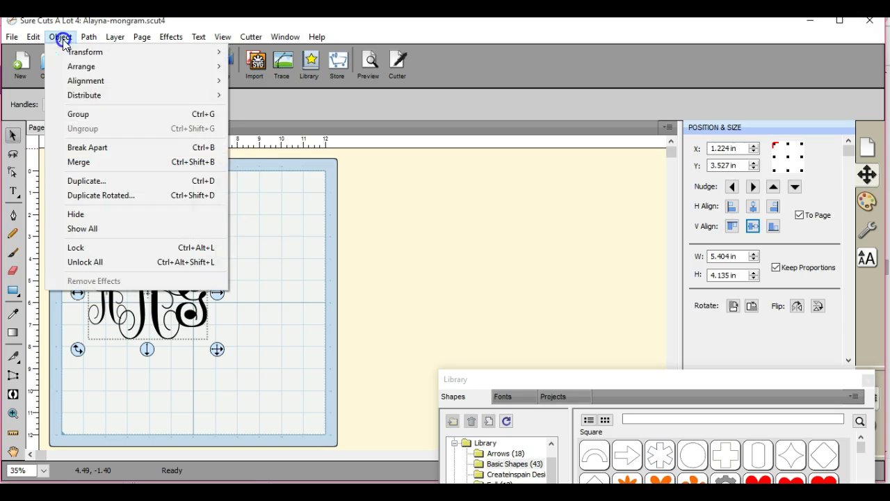
{"action": "left_click", "coordinate": [283, 208]}
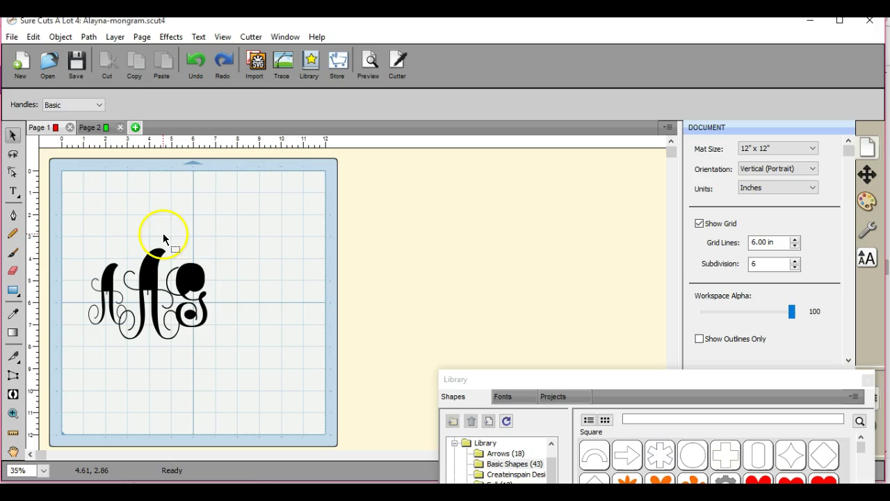
- Break the right-hand letter apart into its separate pieces
{"action": "mouse_move", "coordinate": [162, 233]}
{"action": "left_mouse_down"}
{"action": "mouse_move", "coordinate": [213, 277]}
{"action": "mouse_move", "coordinate": [242, 364]}
{"action": "left_mouse_up"}
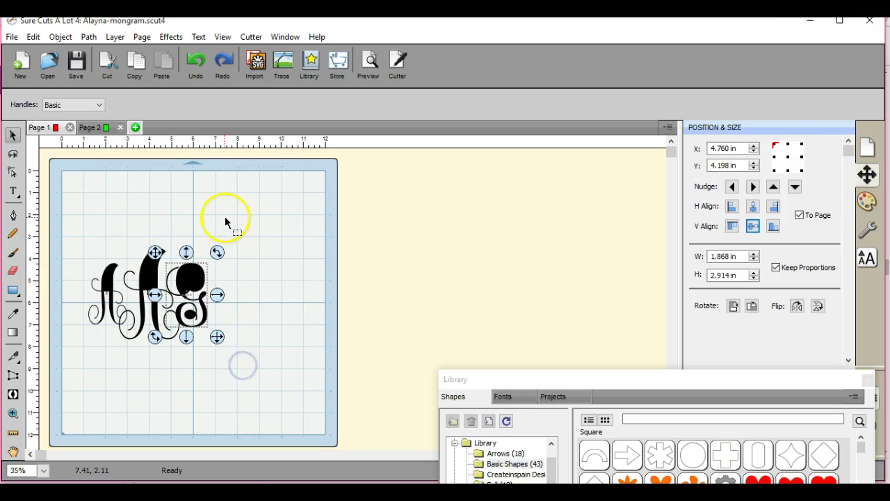
{"action": "left_click", "coordinate": [60, 36]}
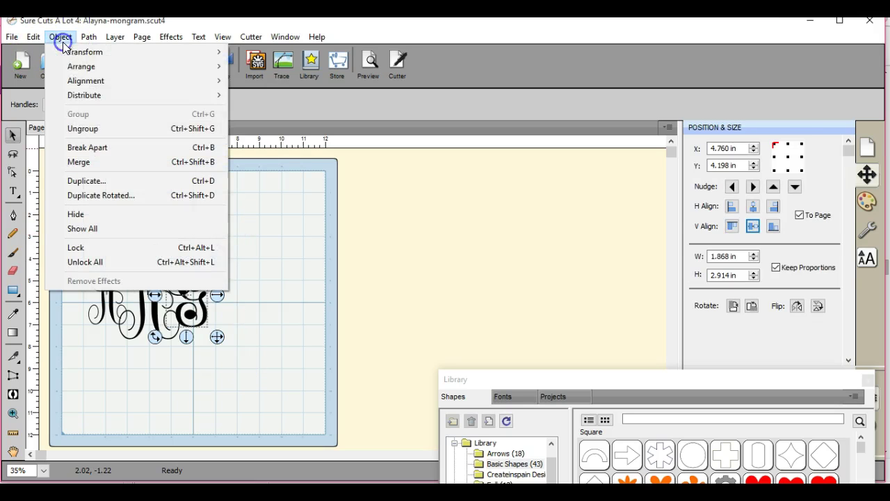
{"action": "left_click", "coordinate": [94, 133]}
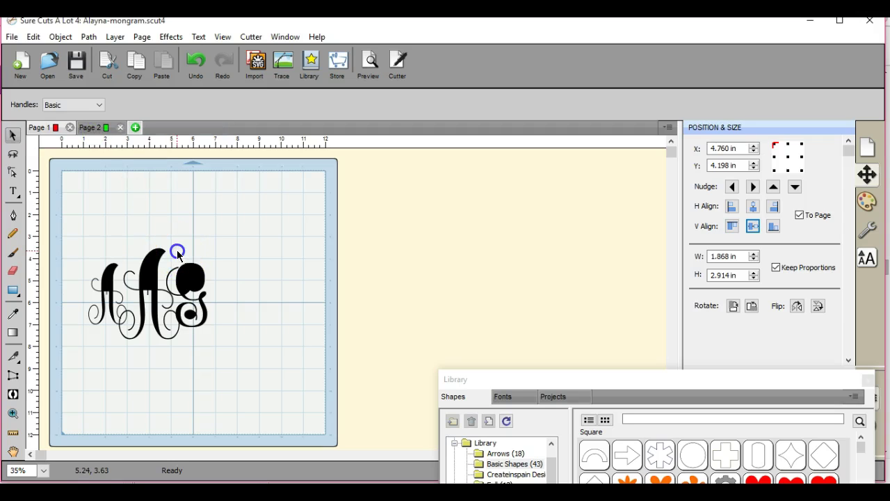
- Inspect the right letter's pieces, then group them back together
{"action": "left_click_drag", "start_coordinate": [174, 248], "coordinate": [205, 387]}
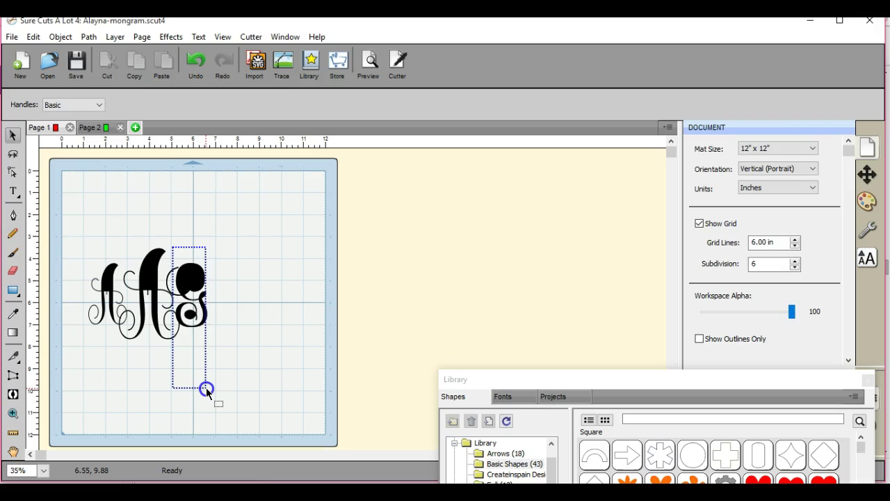
{"action": "left_click", "coordinate": [189, 316]}
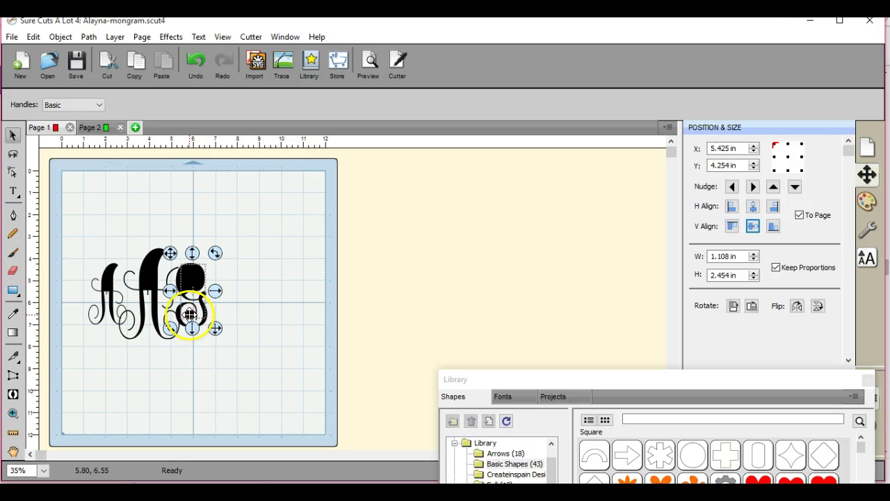
{"action": "mouse_move", "coordinate": [190, 315]}
{"action": "left_mouse_down"}
{"action": "mouse_move", "coordinate": [191, 274]}
{"action": "mouse_move", "coordinate": [195, 299]}
{"action": "left_mouse_up"}
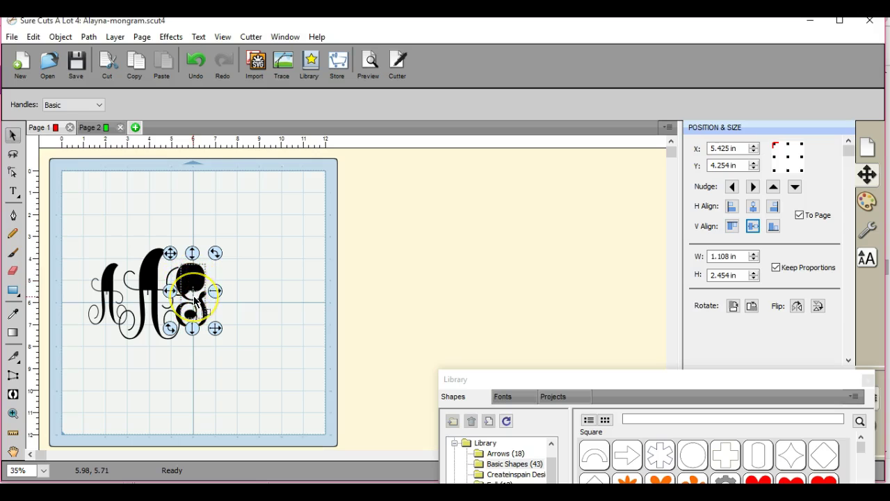
{"action": "left_click_drag", "start_coordinate": [179, 245], "coordinate": [207, 342]}
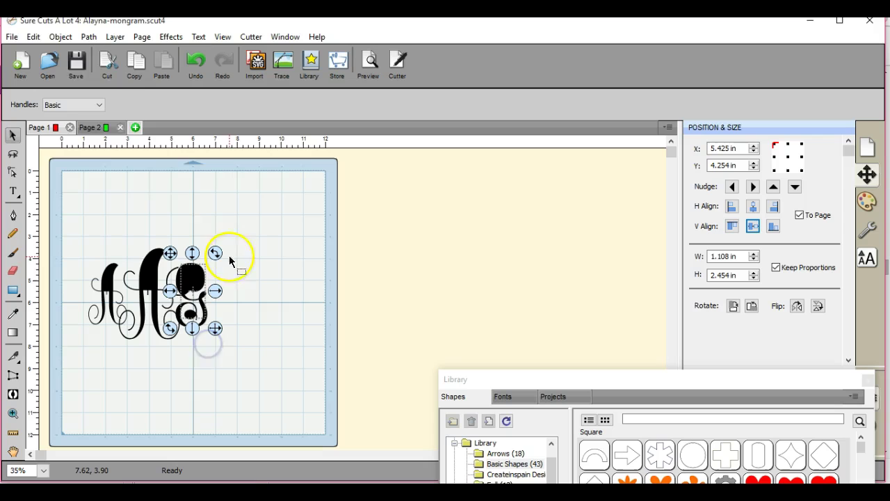
{"action": "left_click", "coordinate": [59, 37]}
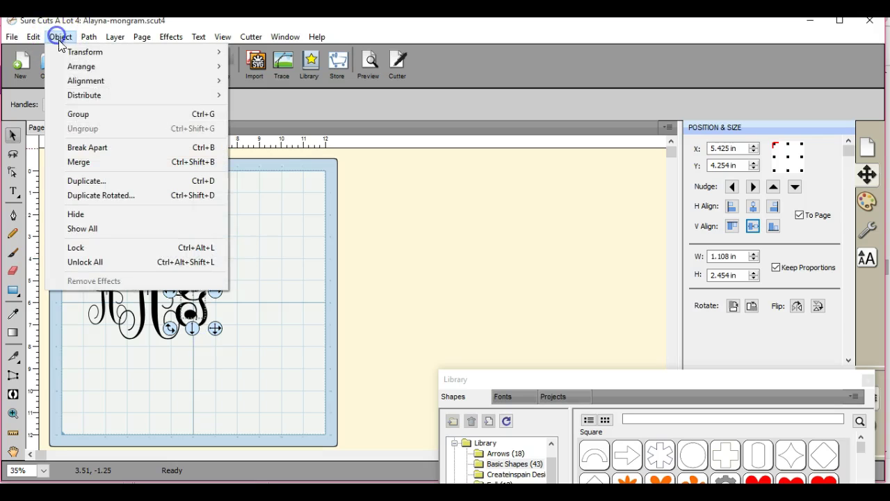
{"action": "left_click", "coordinate": [77, 112]}
- Apply Path > Exclude to the grouped right letter to clear its black blob
{"action": "left_click_drag", "start_coordinate": [164, 226], "coordinate": [229, 342]}
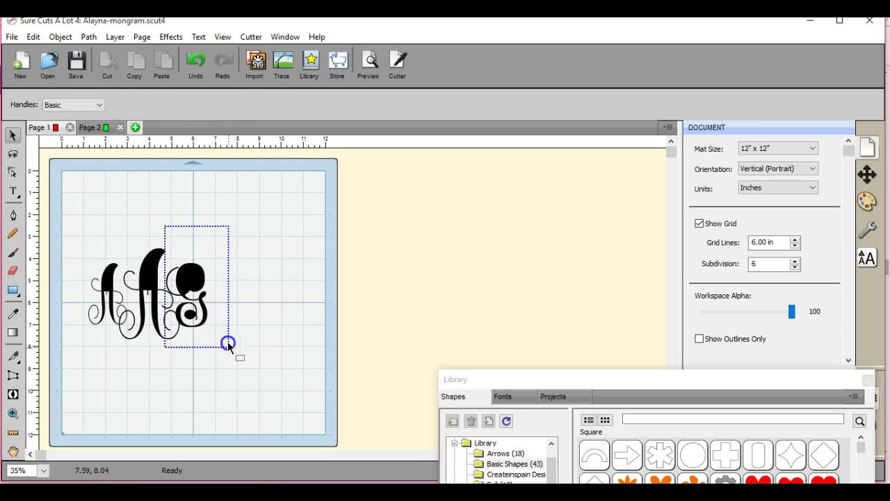
{"action": "left_click", "coordinate": [88, 39]}
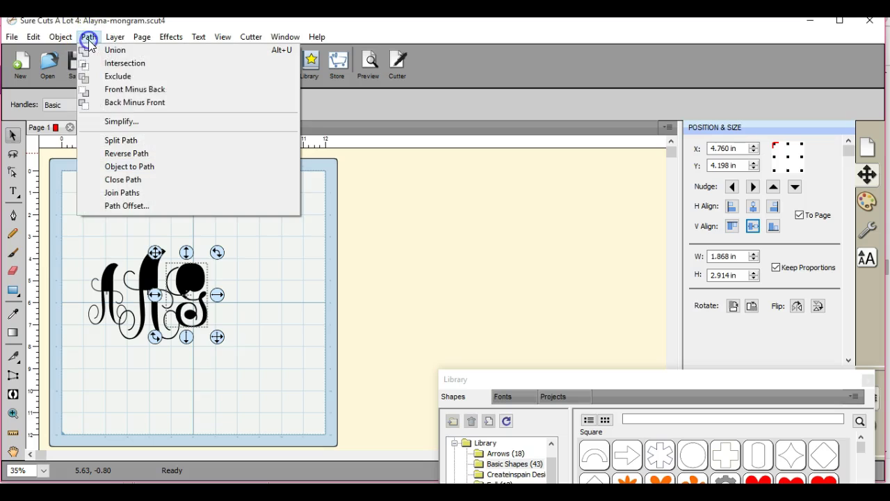
{"action": "left_click", "coordinate": [112, 78]}
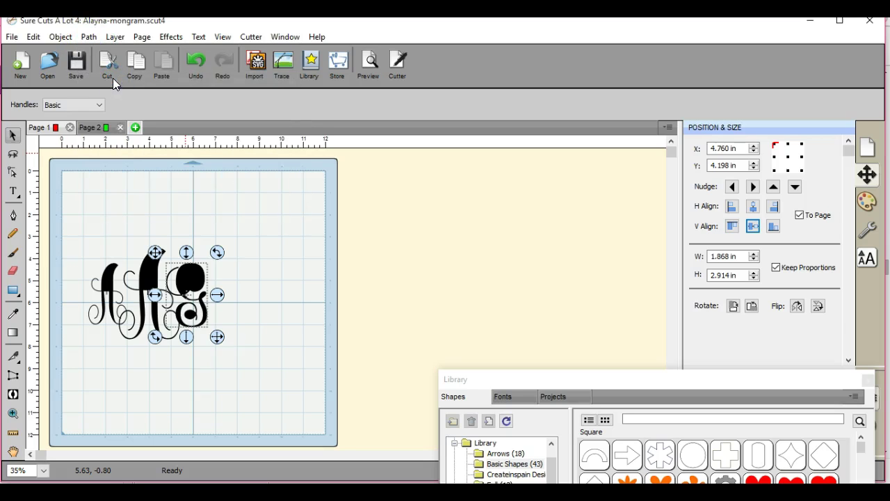
{"action": "left_click", "coordinate": [119, 204]}
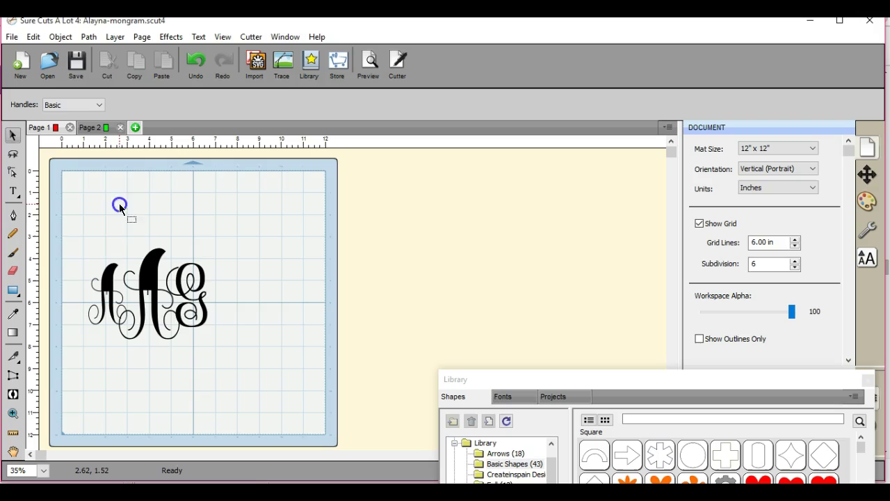
- Apply a path operation to combine the middle letter's overlapping parts
{"action": "left_click_drag", "start_coordinate": [117, 216], "coordinate": [186, 410]}
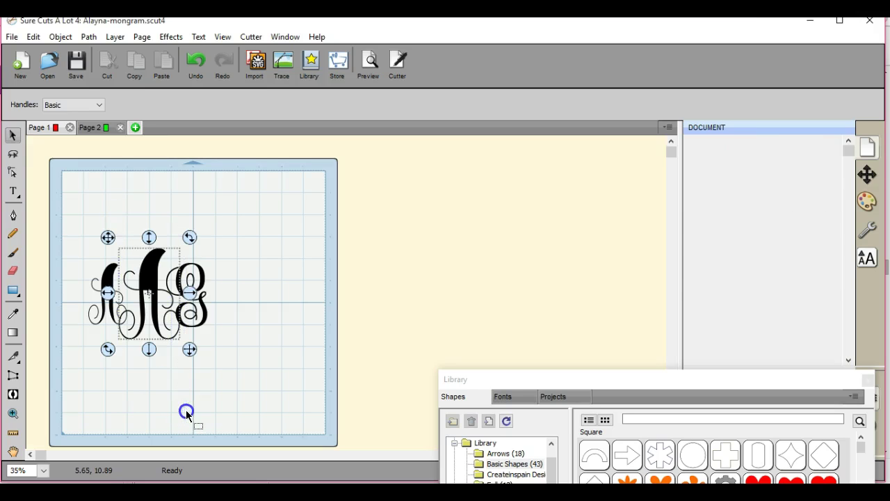
{"action": "left_click", "coordinate": [89, 36]}
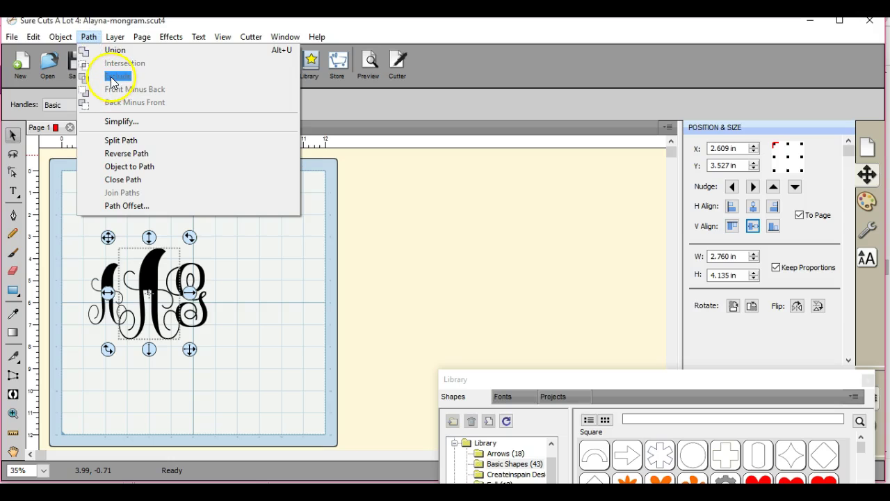
{"action": "left_click", "coordinate": [258, 255]}
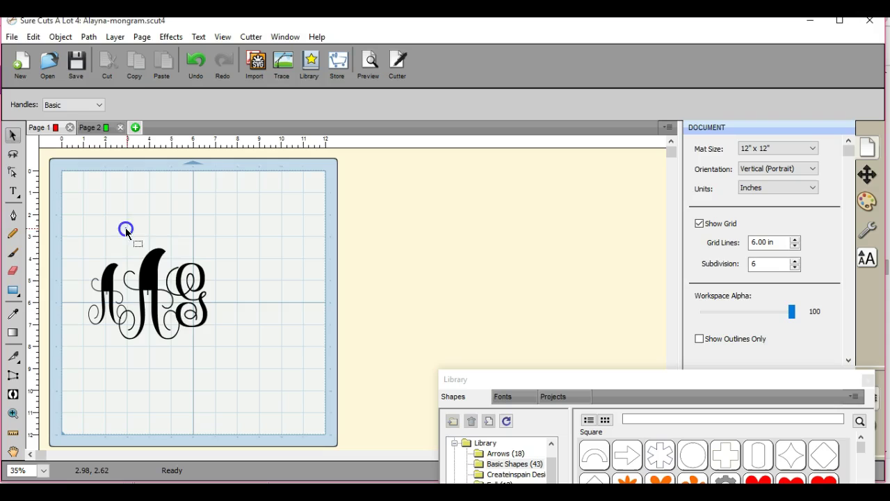
- Nudge the large middle letter slightly up and left, then reselect it
{"action": "left_click_drag", "start_coordinate": [125, 227], "coordinate": [152, 324]}
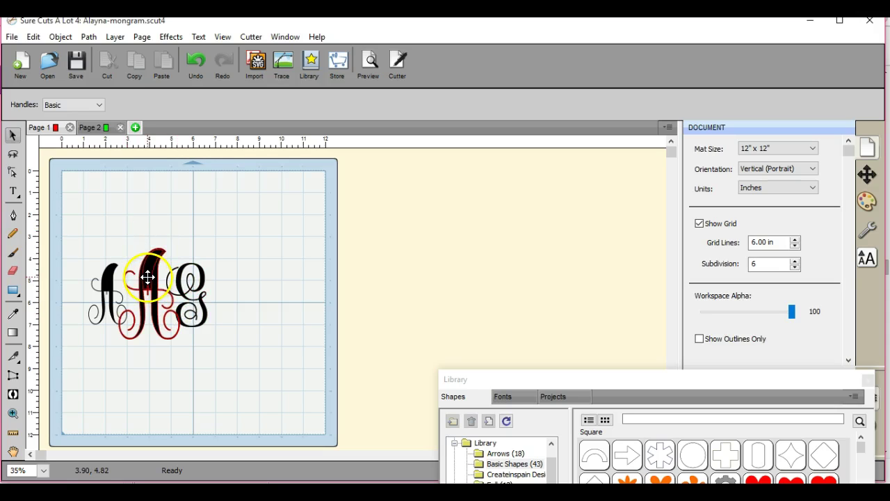
{"action": "left_click_drag", "start_coordinate": [148, 277], "coordinate": [146, 274]}
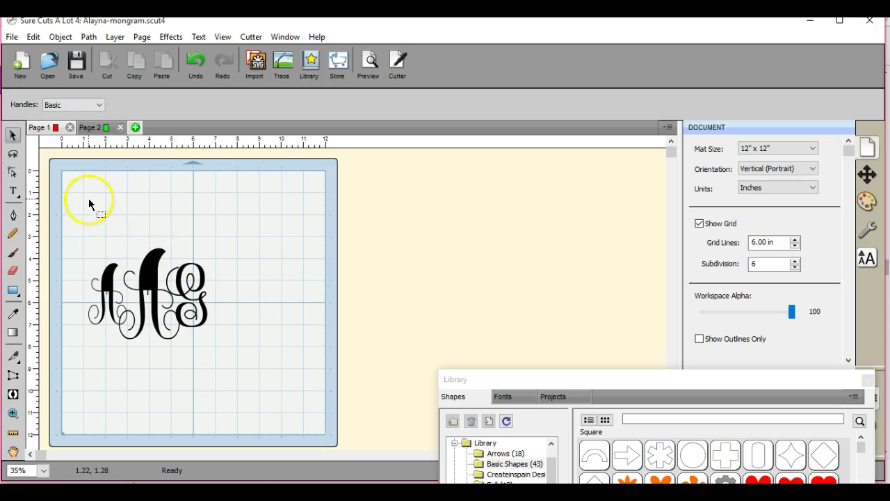
{"action": "mouse_move", "coordinate": [97, 199]}
{"action": "left_mouse_down"}
{"action": "mouse_move", "coordinate": [218, 361]}
{"action": "mouse_move", "coordinate": [193, 106]}
{"action": "left_mouse_up"}
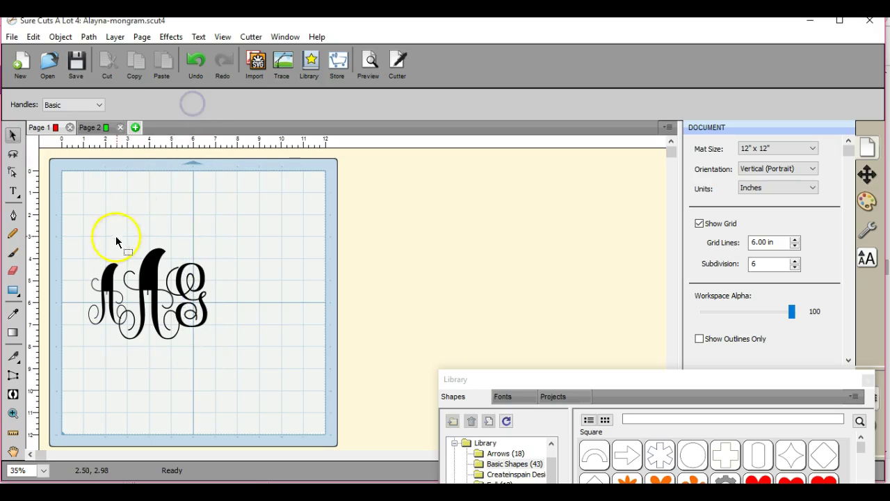
{"action": "mouse_move", "coordinate": [124, 221]}
{"action": "left_mouse_down"}
{"action": "mouse_move", "coordinate": [192, 316]}
{"action": "mouse_move", "coordinate": [123, 240]}
{"action": "mouse_move", "coordinate": [184, 355]}
{"action": "left_mouse_up"}
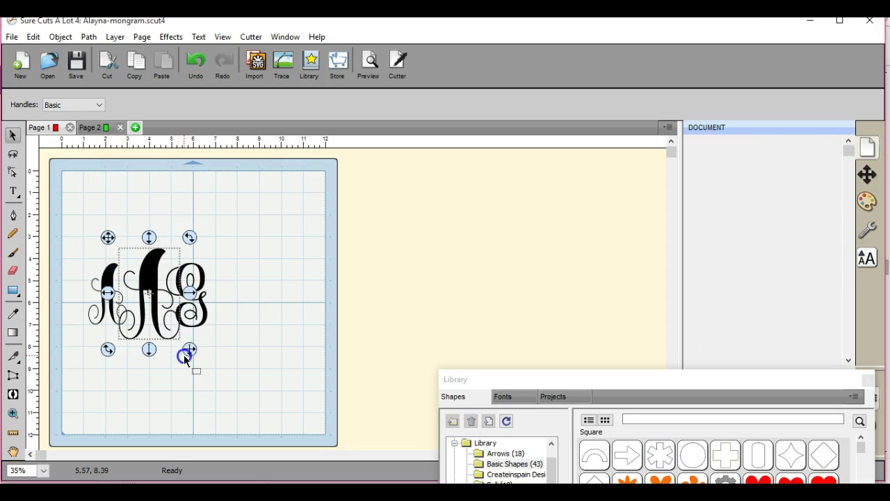
- Ungroup the middle letter and Exclude its pieces to cut away the black overlaps
{"action": "left_click", "coordinate": [60, 37]}
{"action": "left_click", "coordinate": [76, 126]}
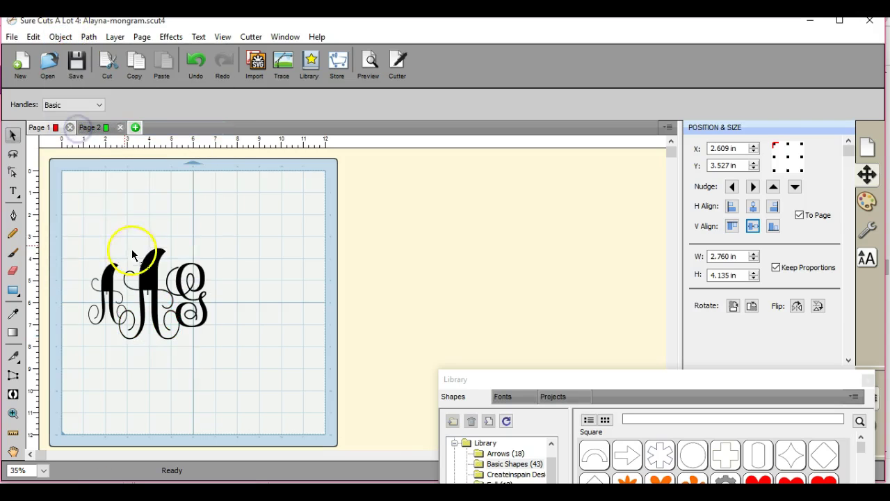
{"action": "left_click_drag", "start_coordinate": [110, 210], "coordinate": [191, 350]}
{"action": "left_click", "coordinate": [89, 37]}
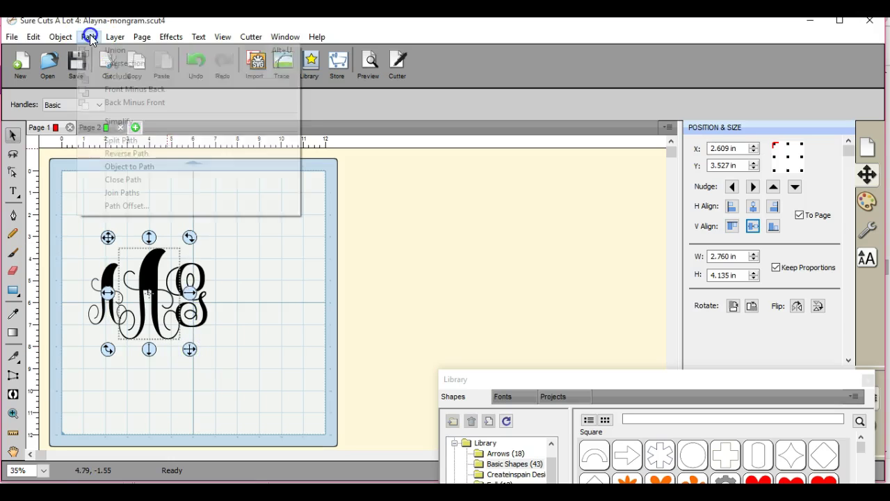
{"action": "left_click", "coordinate": [110, 76]}
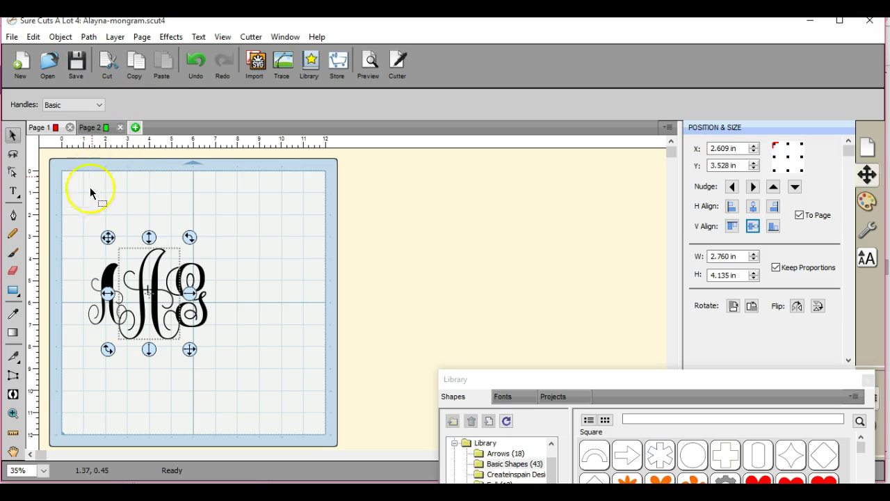
{"action": "left_click", "coordinate": [85, 216]}
{"action": "left_click_drag", "start_coordinate": [82, 219], "coordinate": [137, 346]}
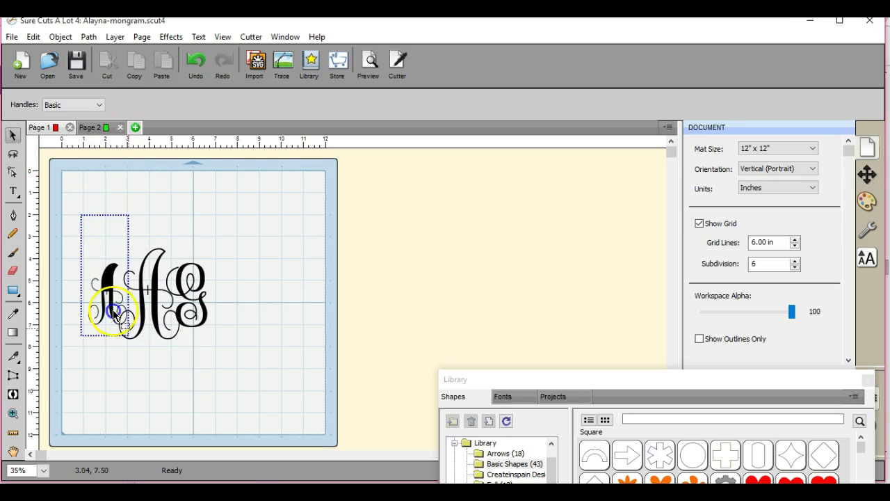
- Ungroup the left letter and apply Path > Exclude to clear its black overlap fill
{"action": "left_click", "coordinate": [60, 37]}
{"action": "left_click", "coordinate": [81, 127]}
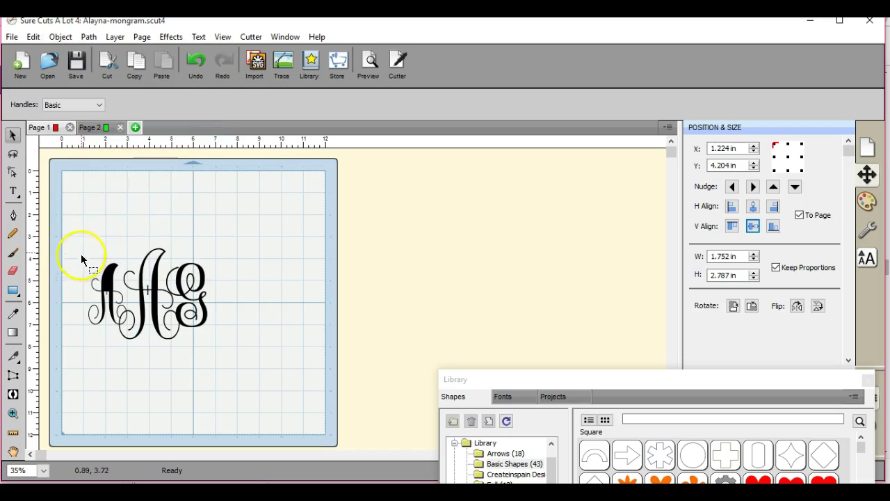
{"action": "left_click_drag", "start_coordinate": [82, 239], "coordinate": [134, 341]}
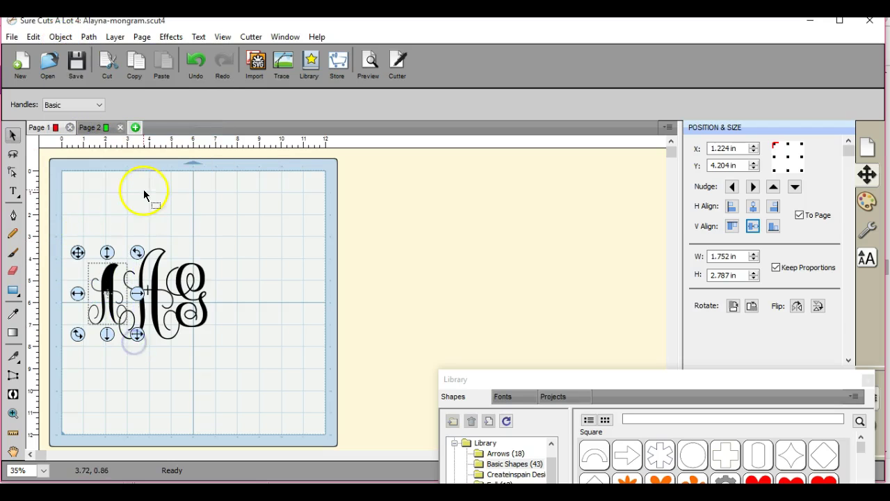
{"action": "left_click", "coordinate": [89, 36]}
{"action": "left_click", "coordinate": [108, 82]}
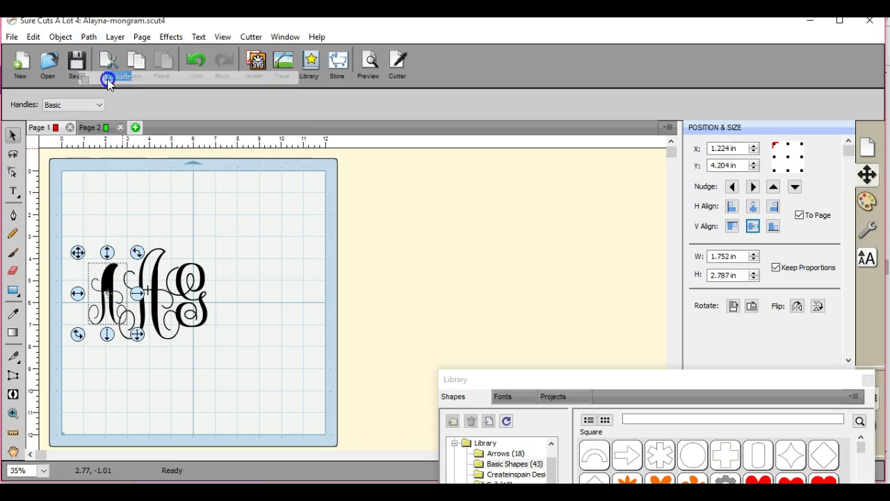
{"action": "left_click", "coordinate": [89, 37]}
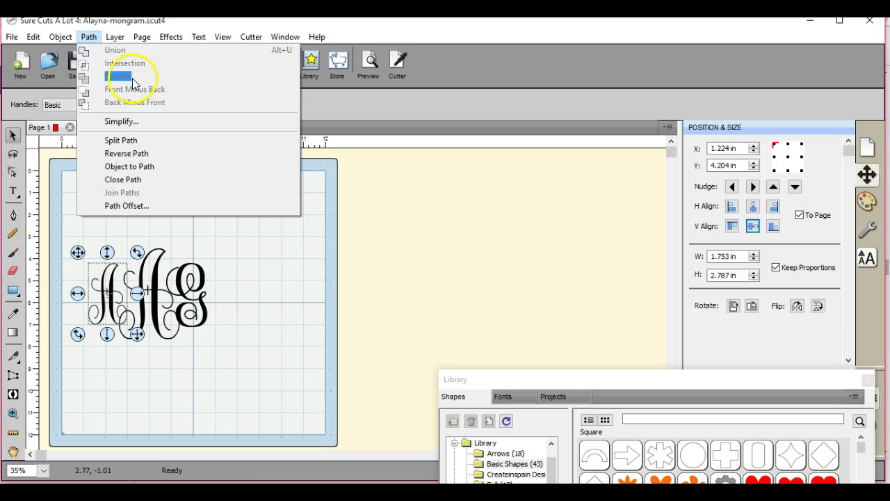
{"action": "left_click", "coordinate": [239, 336]}
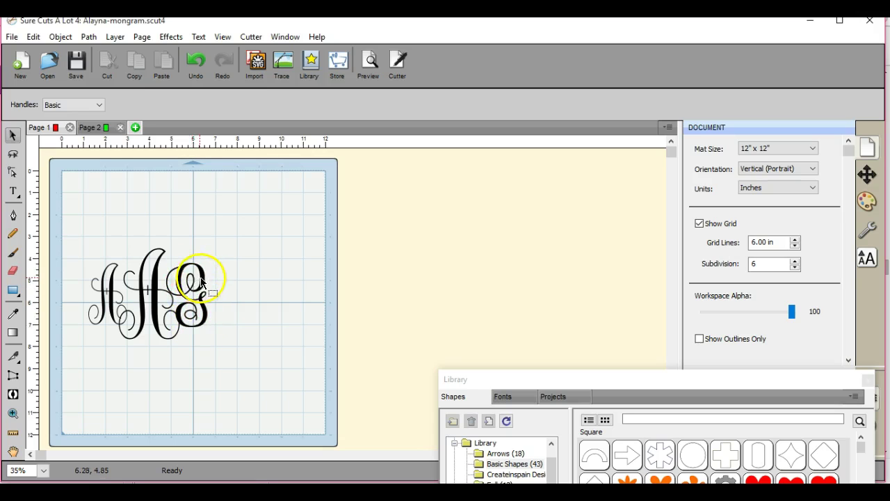
- Nudge the G slightly down-left so it sits snugly against the middle letter
{"action": "left_click", "coordinate": [90, 39]}
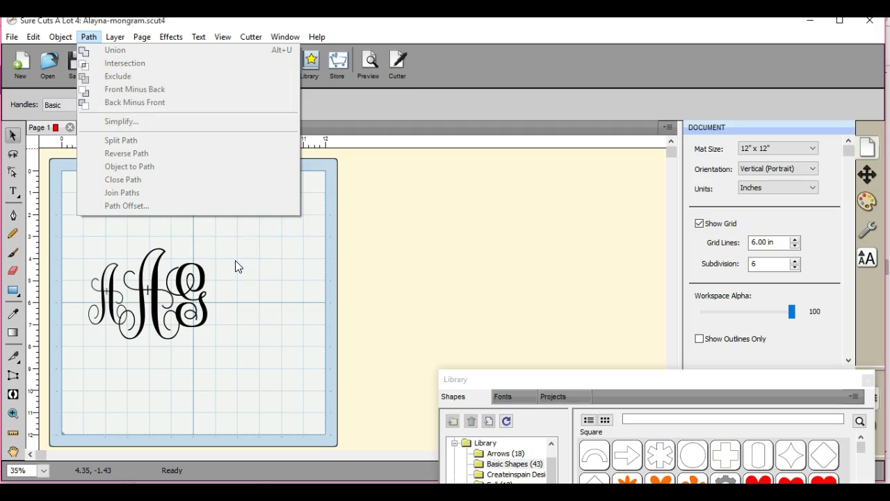
{"action": "left_click", "coordinate": [215, 265]}
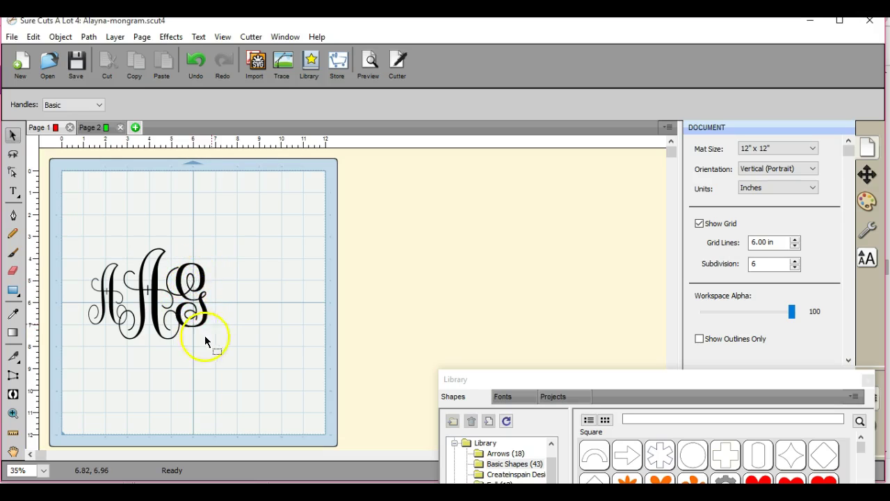
{"action": "left_click_drag", "start_coordinate": [198, 265], "coordinate": [188, 292]}
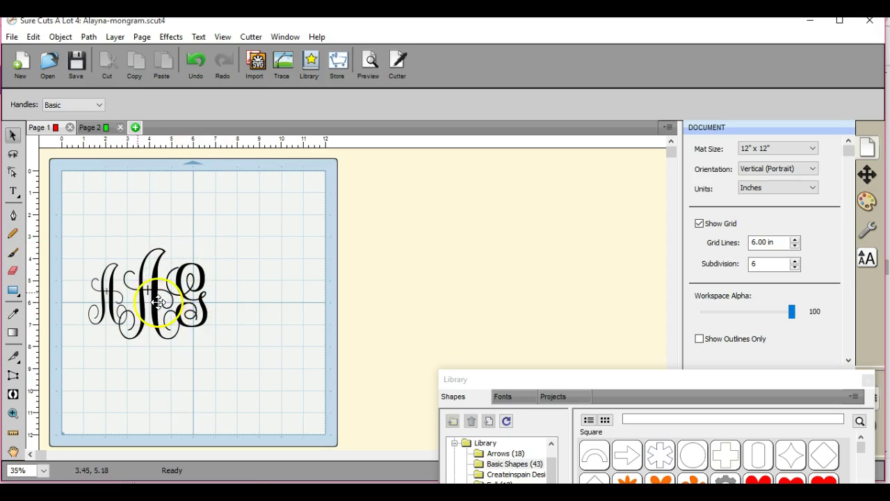
- Select all three letters and apply Path > Union to join them into one shape
{"action": "left_click", "coordinate": [75, 214]}
{"action": "left_click_drag", "start_coordinate": [74, 212], "coordinate": [239, 394]}
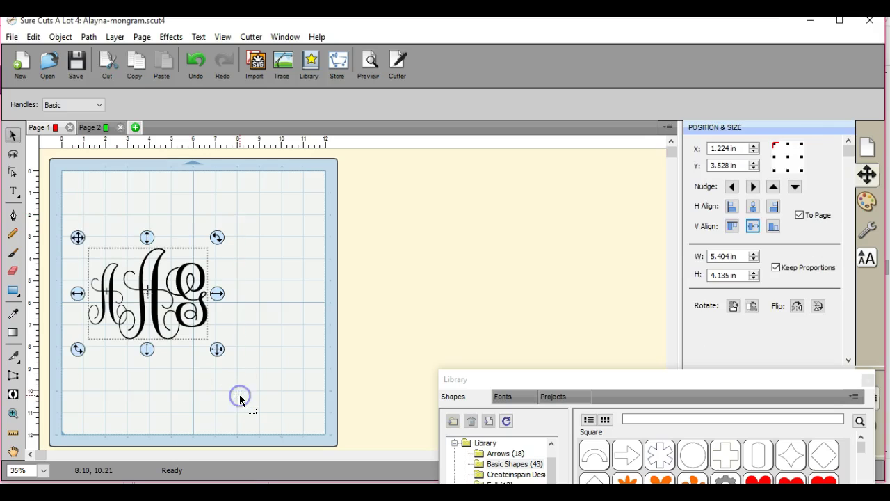
{"action": "left_click", "coordinate": [89, 36]}
{"action": "left_click", "coordinate": [114, 50]}
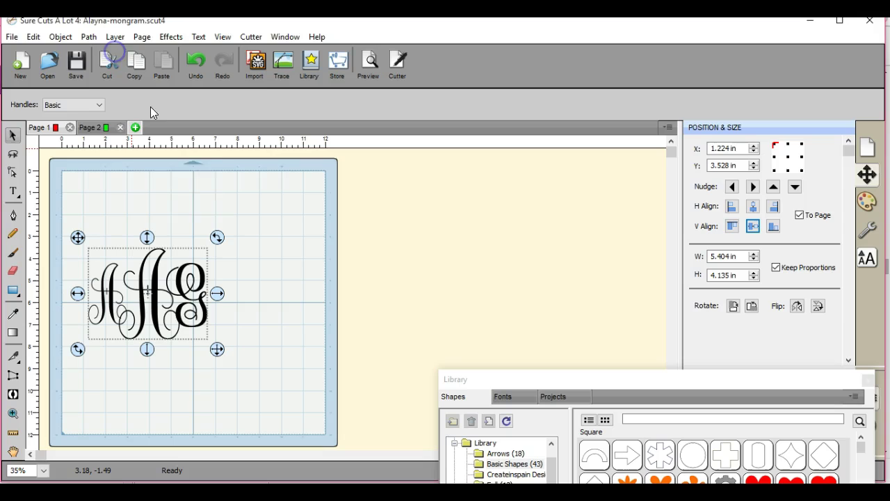
{"action": "left_click", "coordinate": [200, 274]}
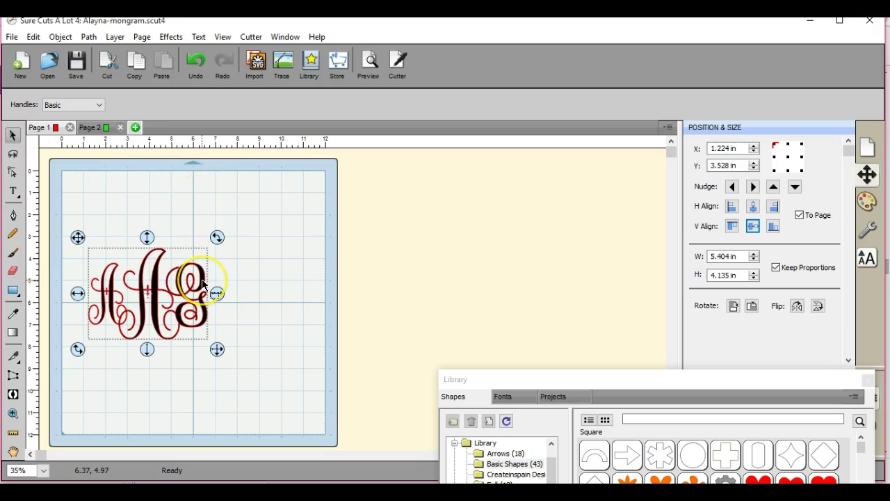
{"action": "left_click", "coordinate": [368, 63]}
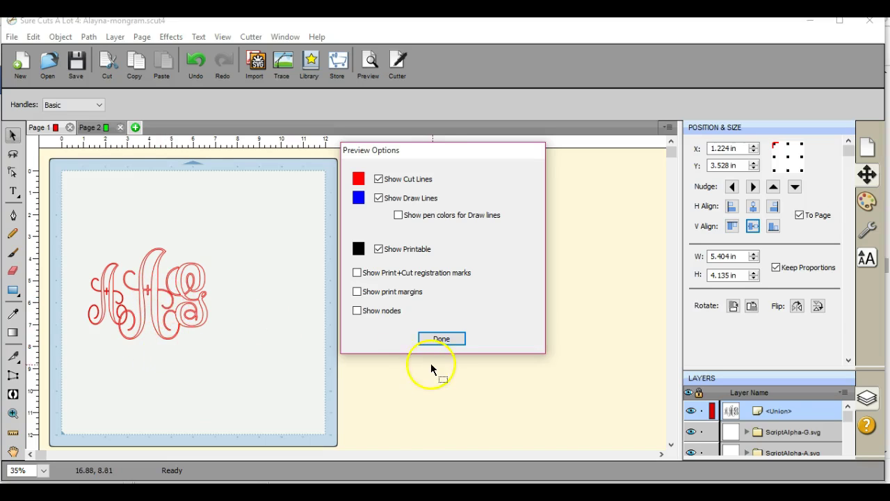
{"action": "left_click", "coordinate": [441, 339]}
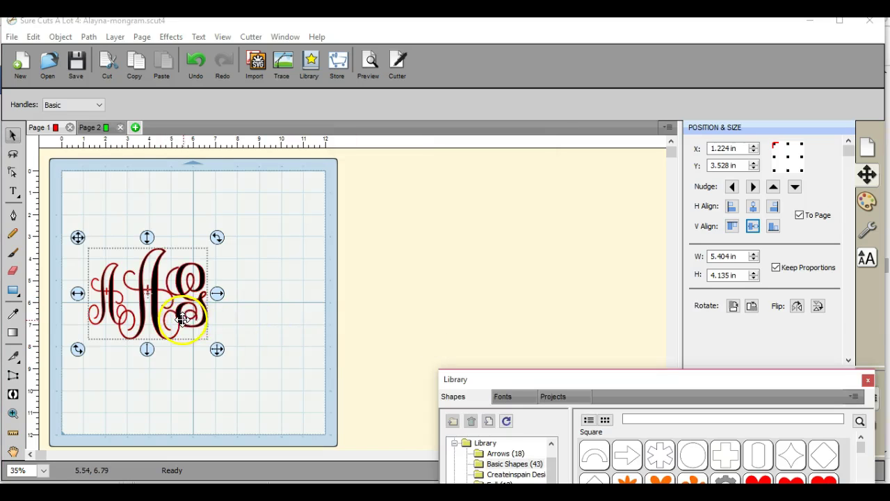